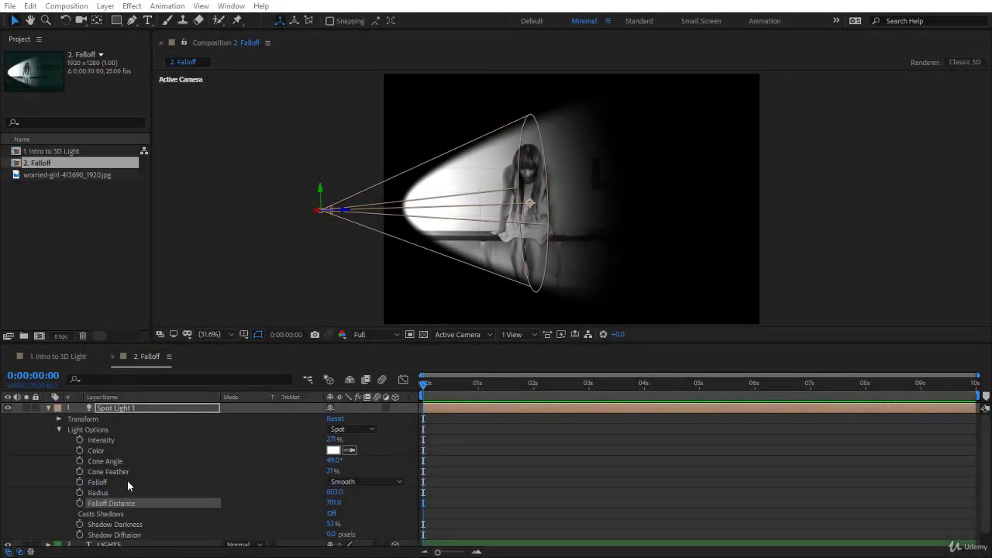
- Select the Falloff composition and its Spot Light 1 layer, showing the light's properties
click(127, 482)
click(124, 492)
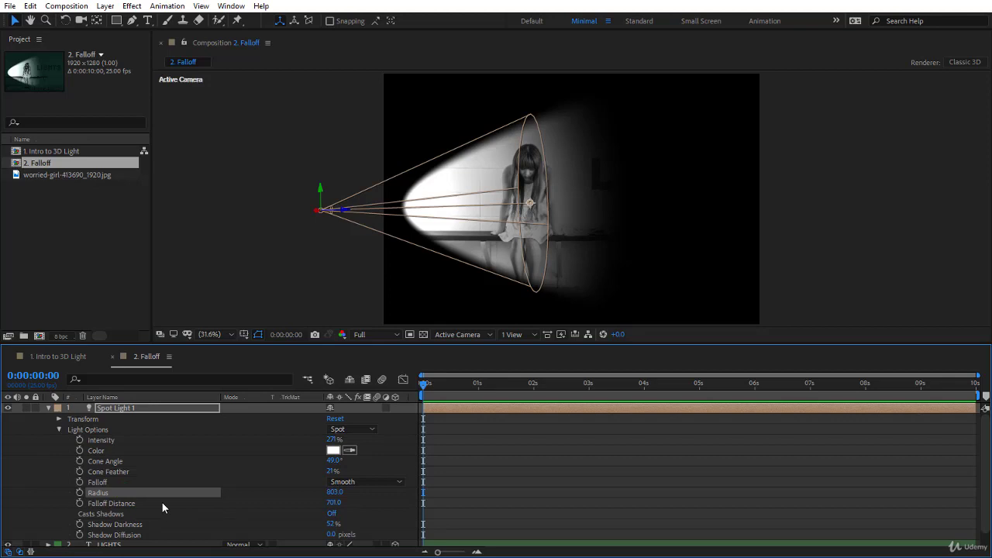
click(162, 503)
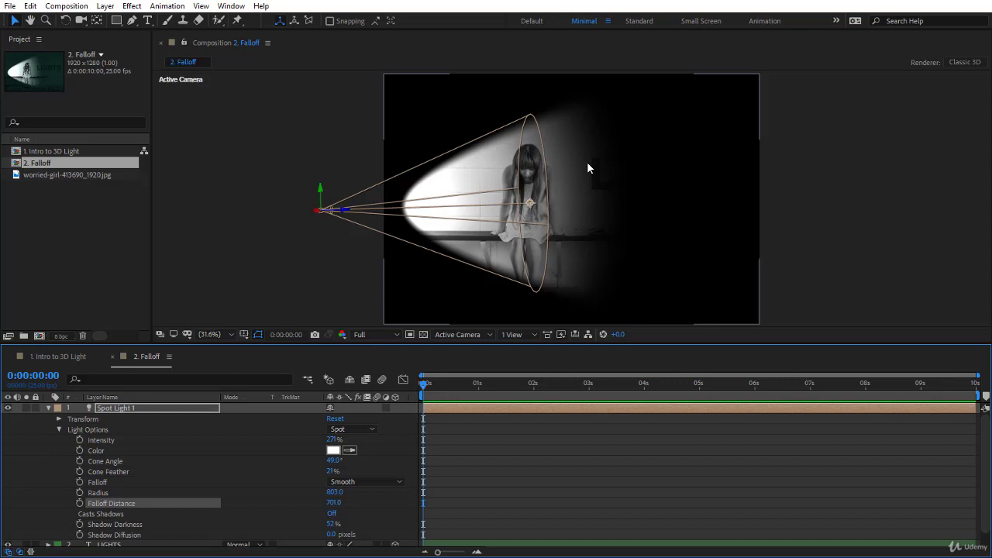
click(59, 223)
click(43, 166)
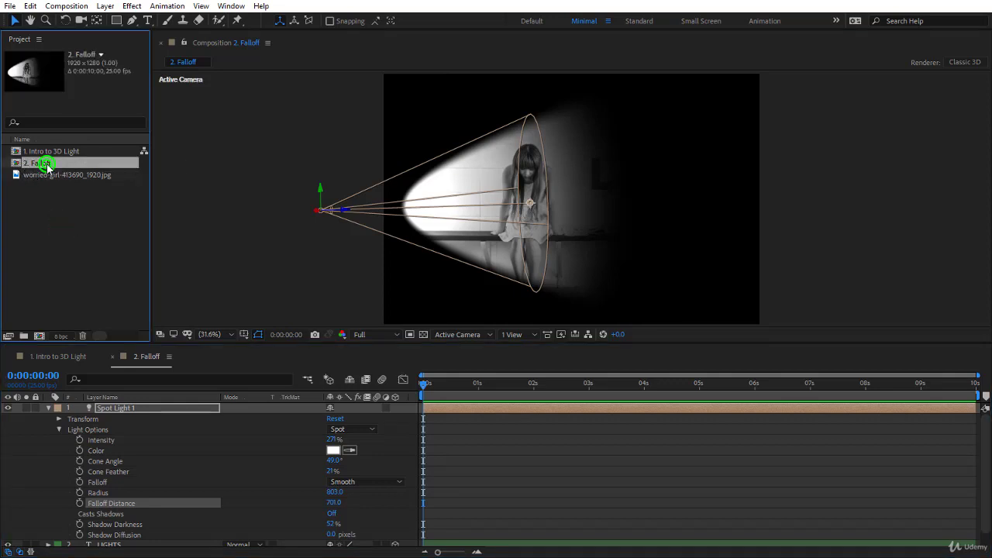
click(196, 462)
click(162, 408)
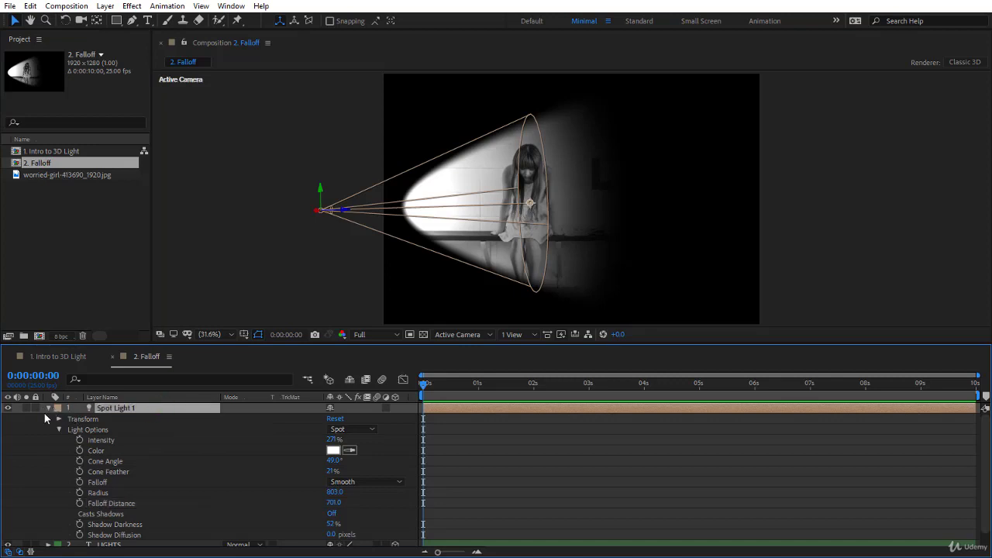
click(50, 409)
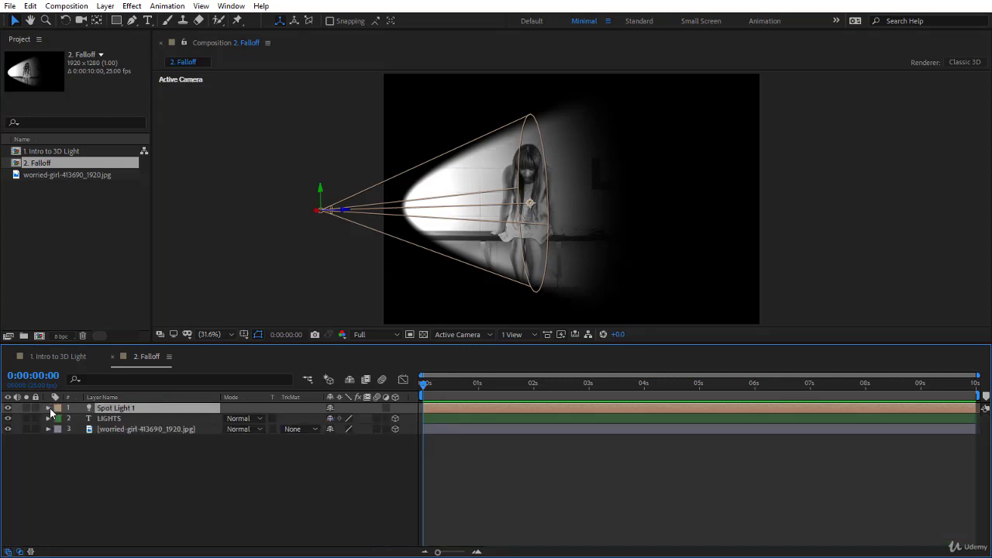
click(49, 408)
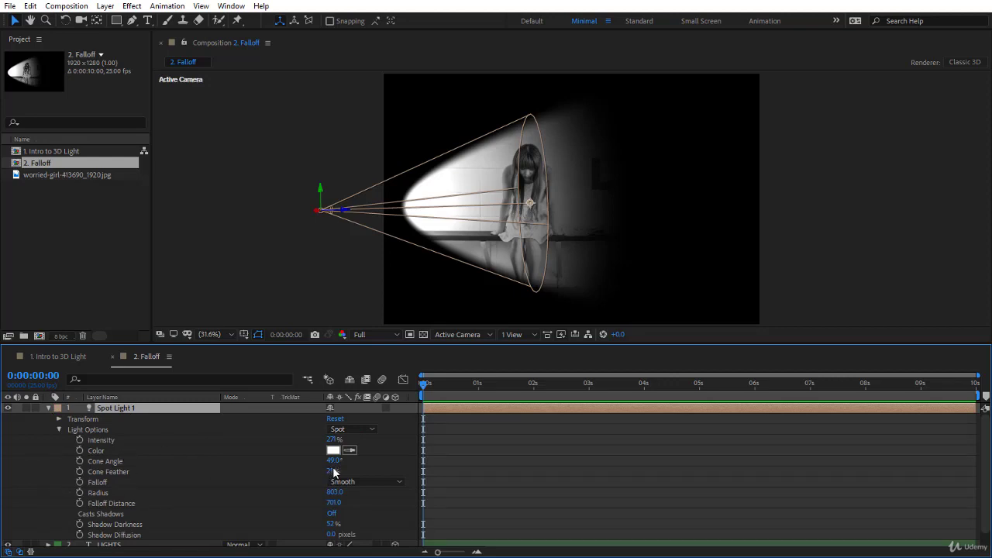
- Drop Spot Light 1's Cone Feather to 0% and set Falloff to None
drag(328, 472, 221, 490)
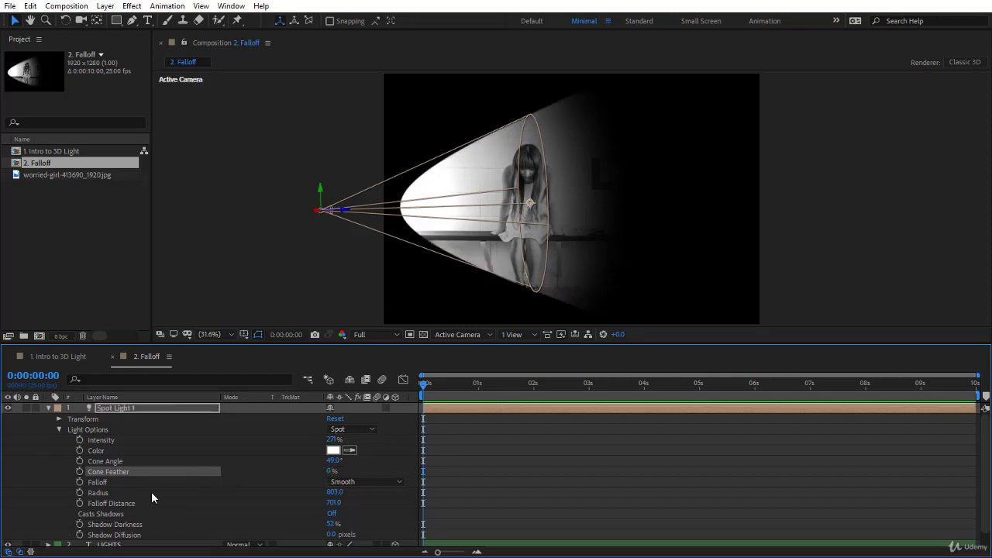
click(357, 482)
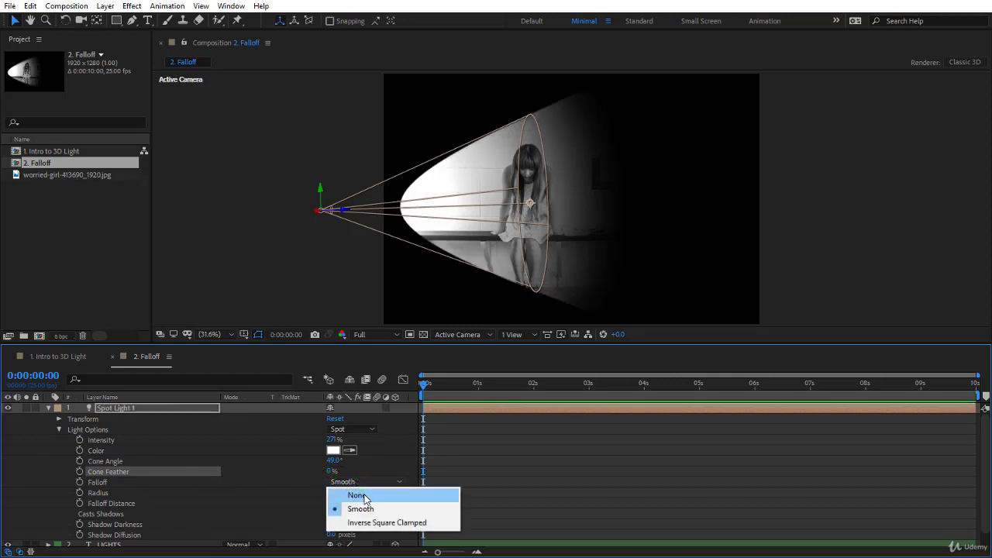
click(365, 497)
- Set both Radius and Falloff Distance to 0, then deselect the light
click(335, 493)
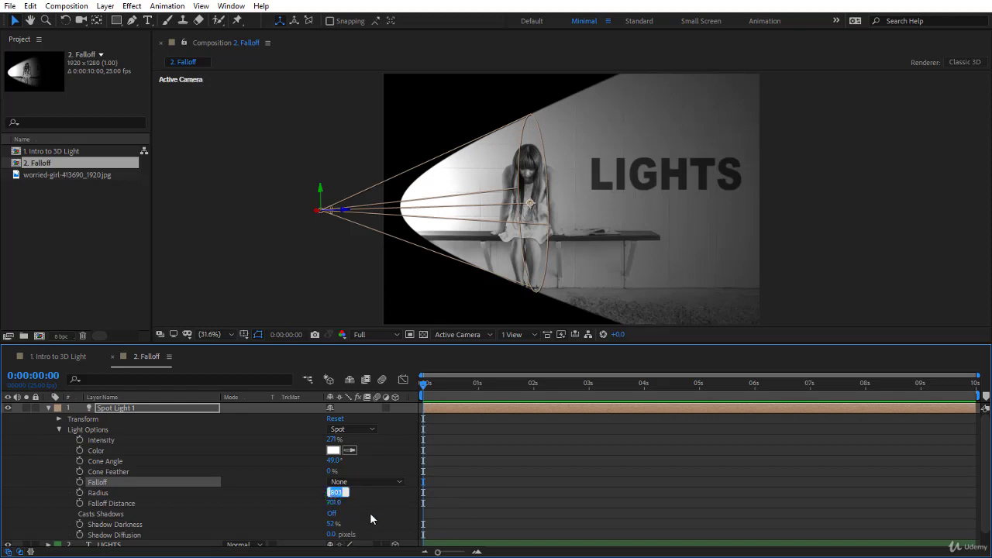
text(0)
key(Return)
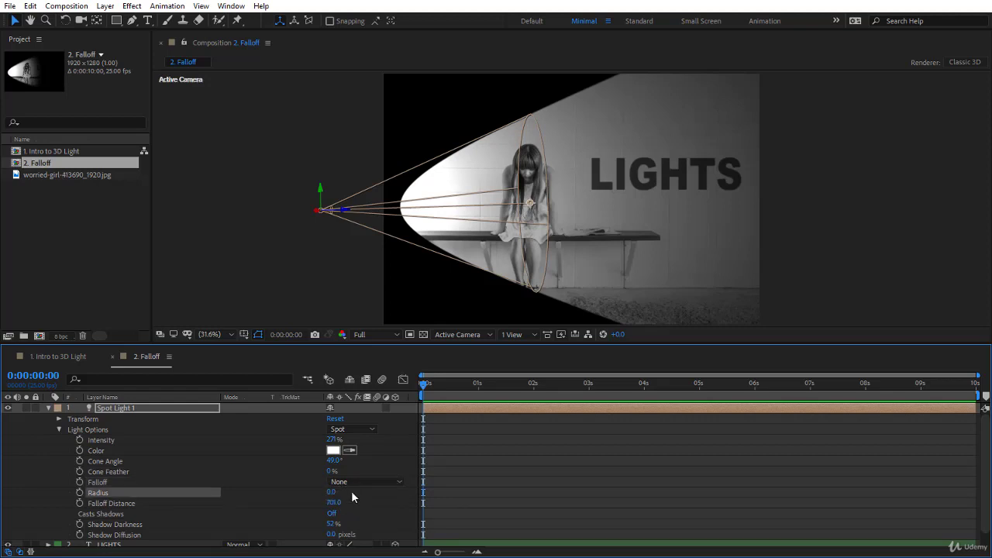
click(338, 504)
text(0)
key(Return)
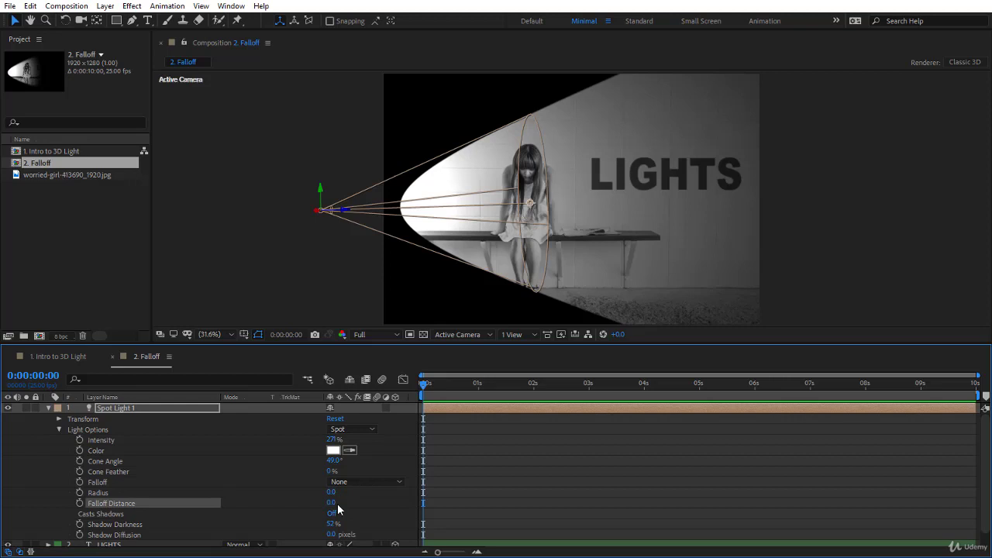
click(362, 473)
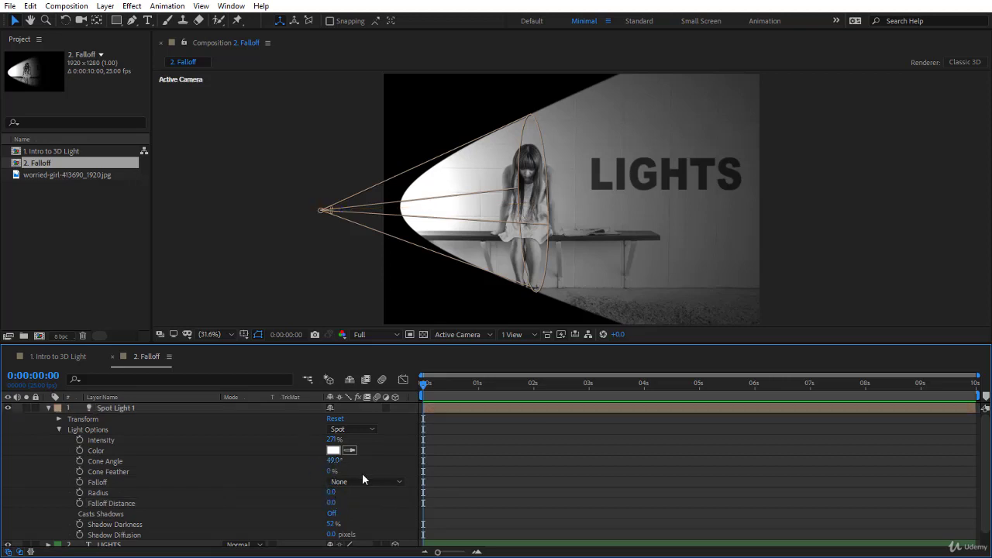
- Drag Spot Light 1 far left in the viewer so its hard-edged beam spreads wider
click(328, 209)
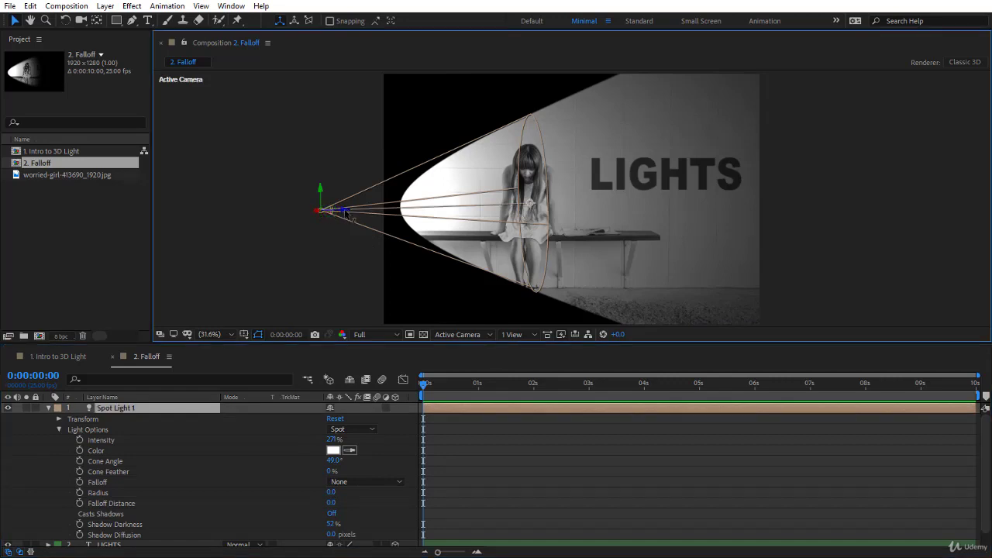
drag(347, 214, 302, 236)
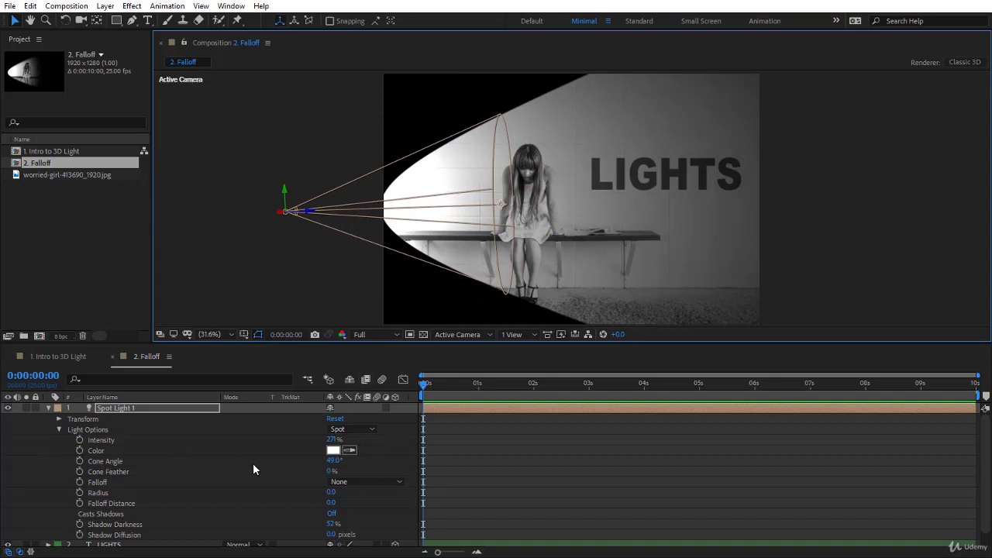
- Narrow Spot Light 1's Cone Angle to 18° and deselect it to view the thin beam
mouse_move(332, 464)
mouse_down()
mouse_move(306, 467)
mouse_move(318, 470)
mouse_up()
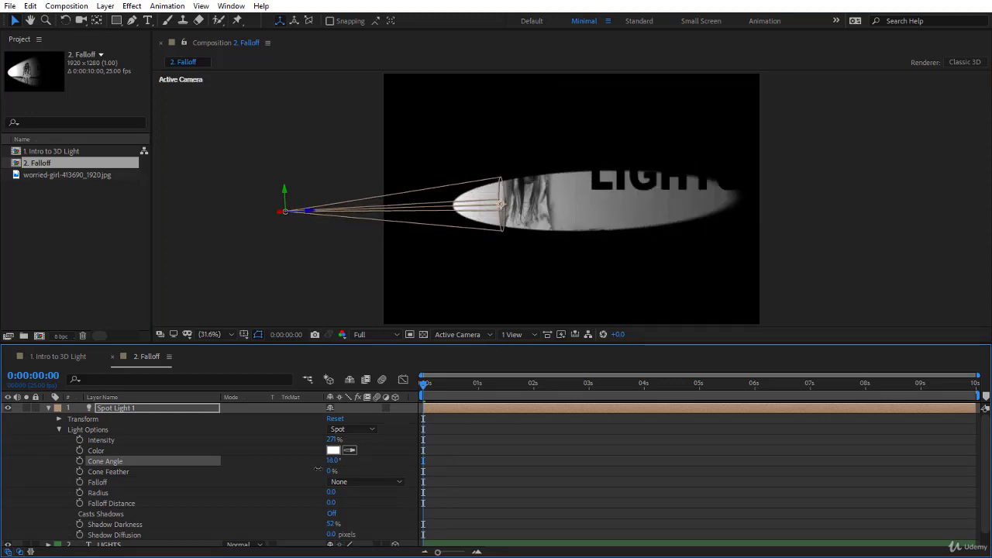
click(393, 464)
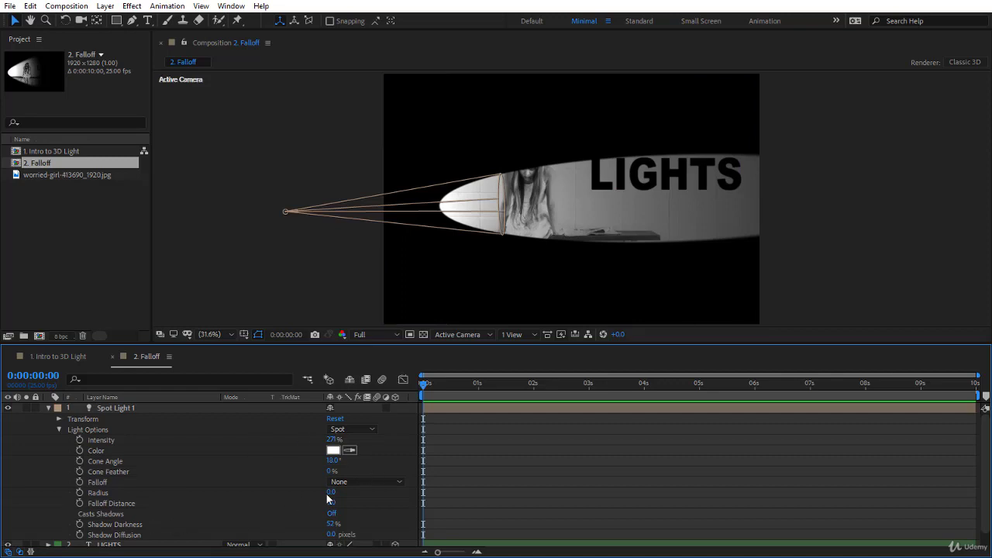
- Switch Spot Light 1's Falloff to Smooth, which renders black while Radius is 0
click(97, 482)
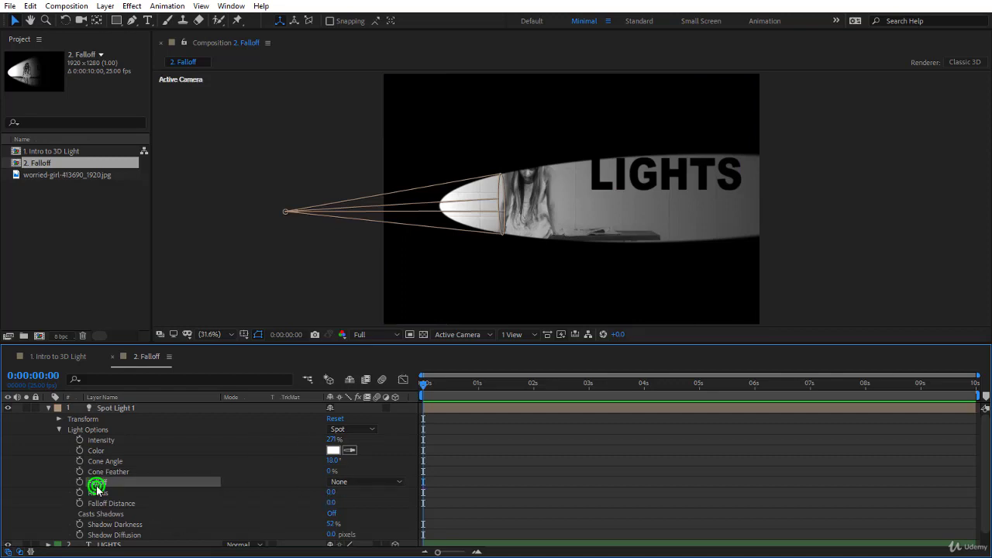
click(345, 483)
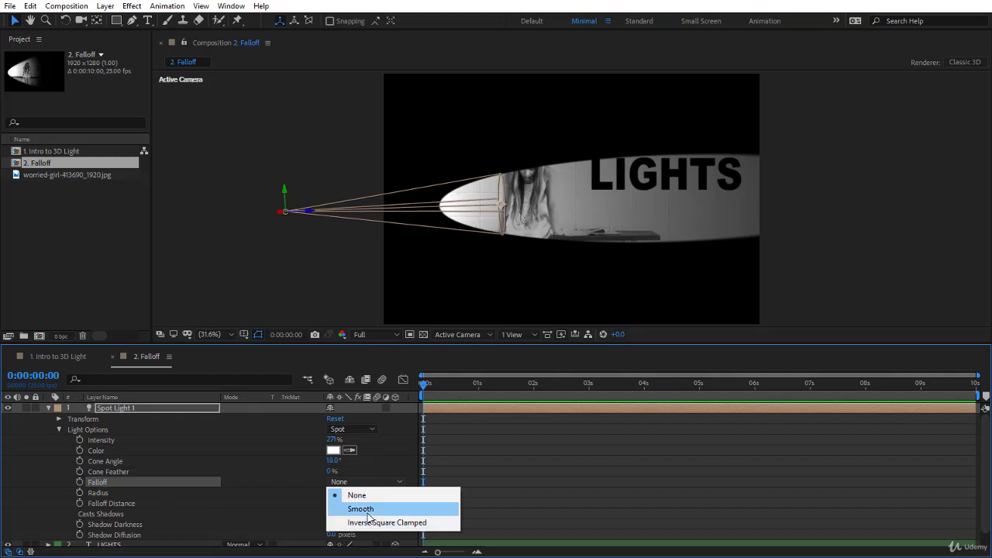
click(361, 509)
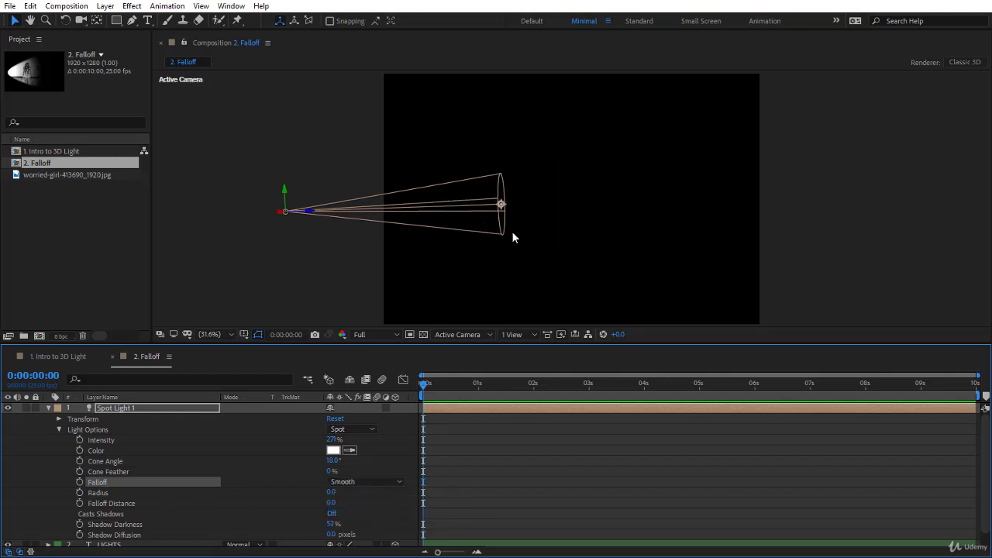
click(284, 484)
click(111, 492)
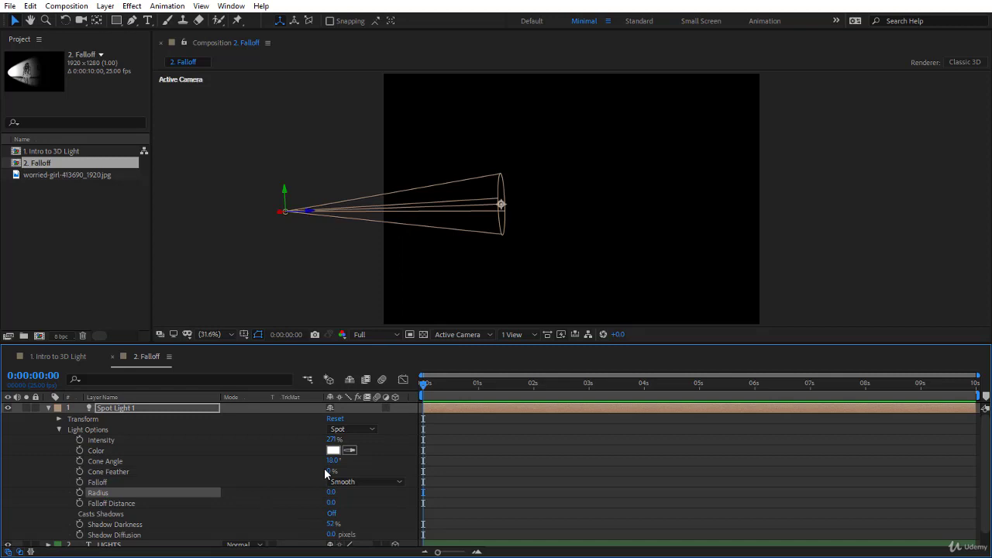
- Widen the Cone Angle to 38° and raise Radius to 910
drag(329, 461, 363, 465)
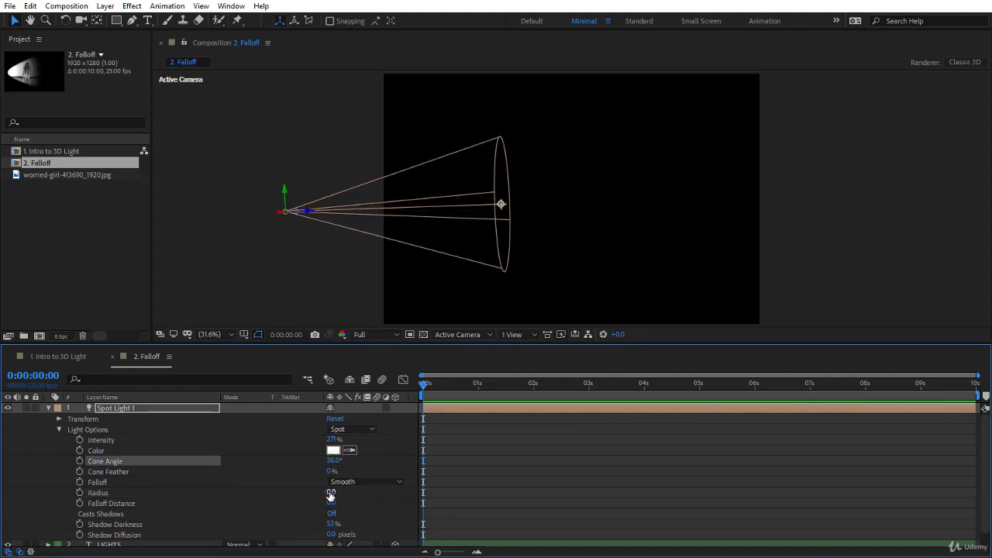
drag(331, 495, 394, 499)
click(464, 265)
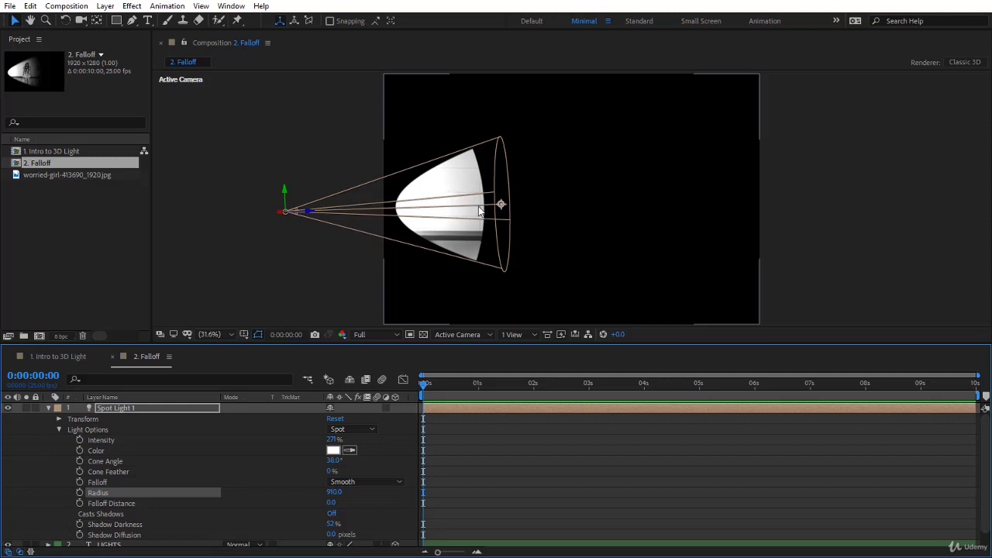
- Scrub Spot Light 1's Radius up and down, settling at 1070
click(338, 492)
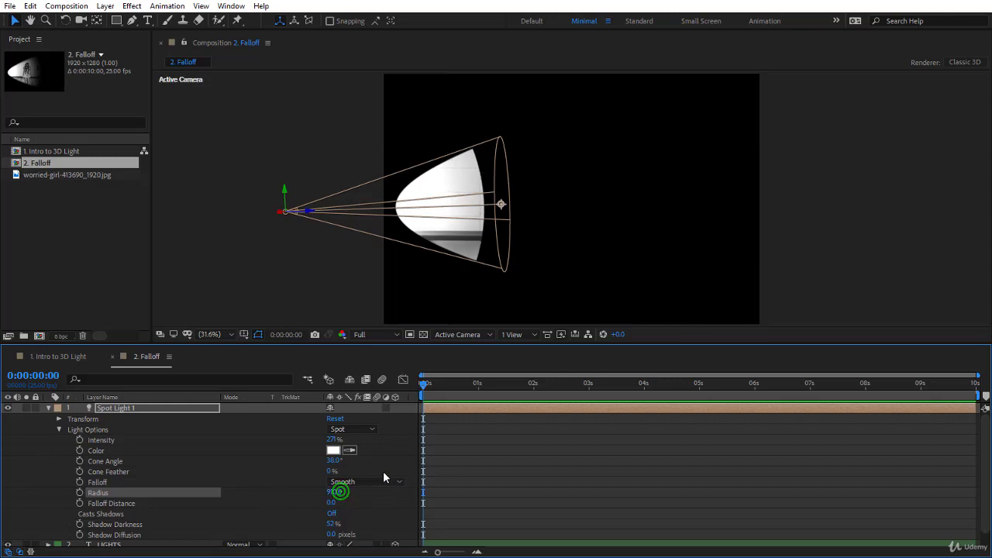
click(336, 492)
drag(336, 492, 605, 493)
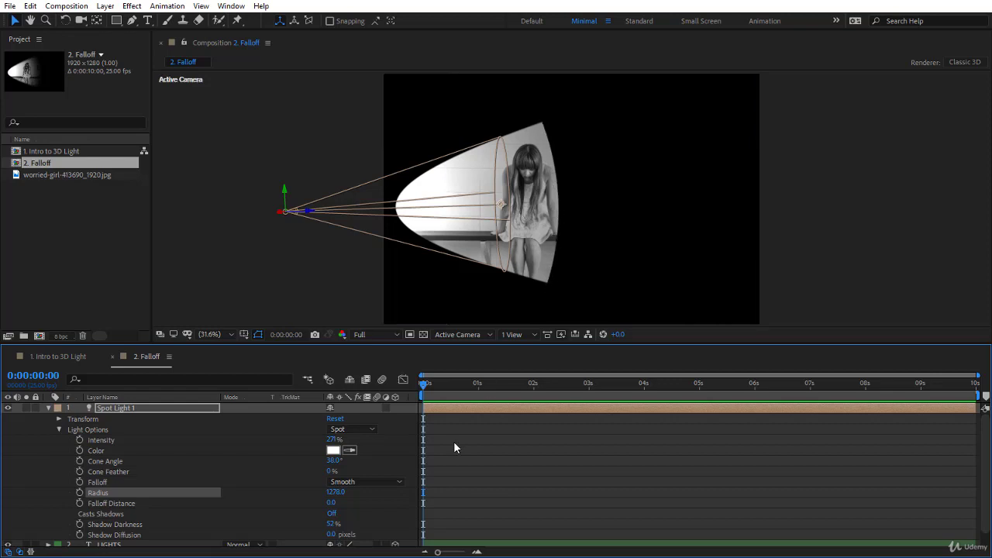
drag(335, 493, 355, 488)
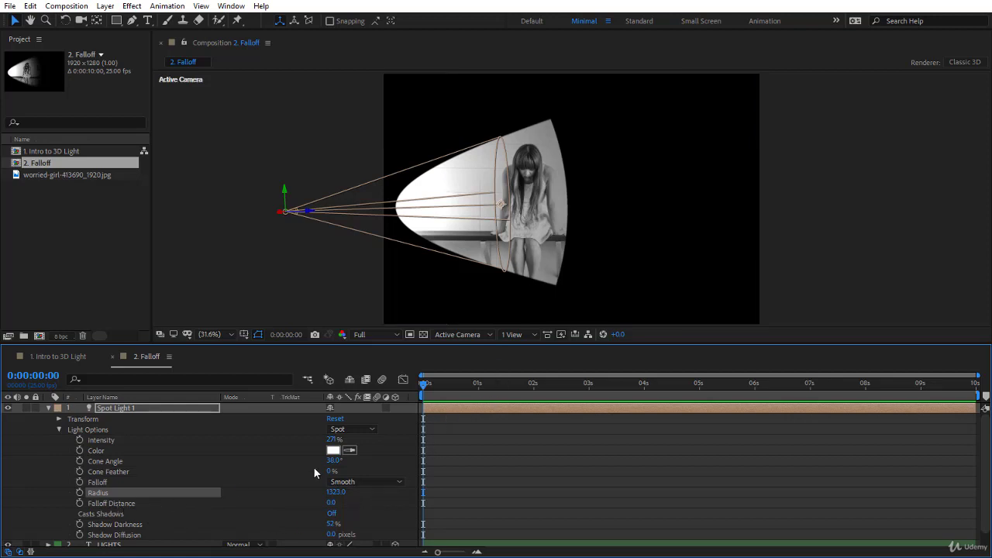
click(338, 491)
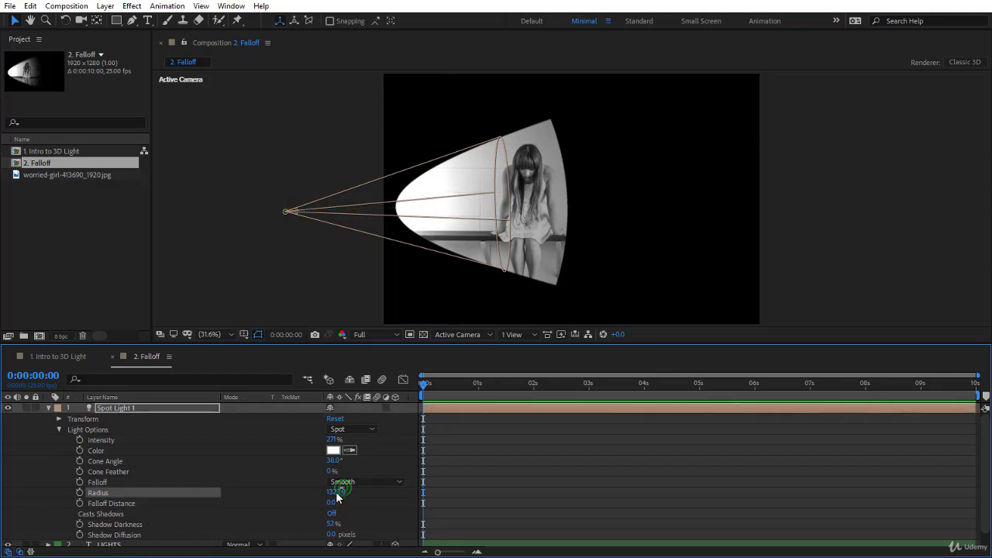
drag(338, 492, 196, 508)
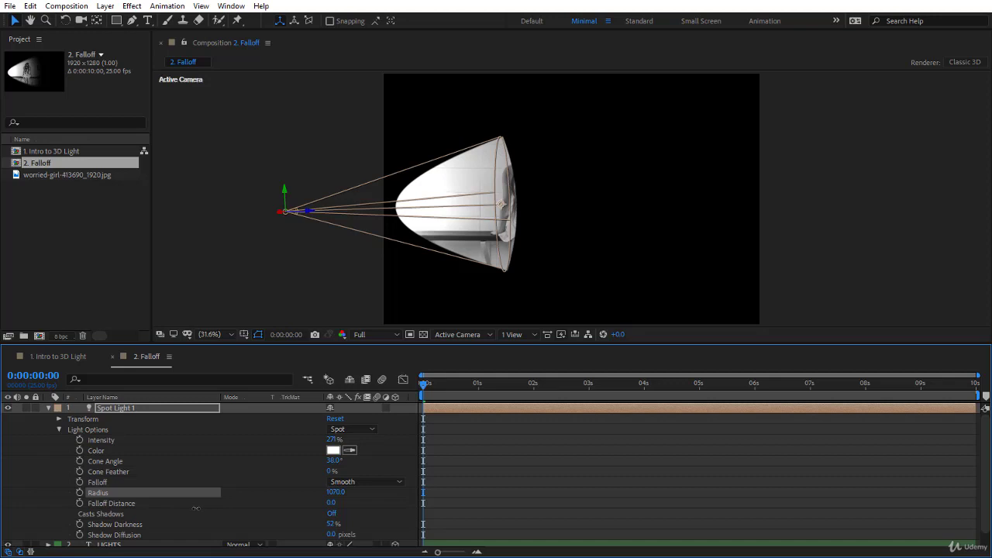
- Raise Falloff Distance from 0 to 1148 under Smooth falloff for a gradual fade
click(331, 504)
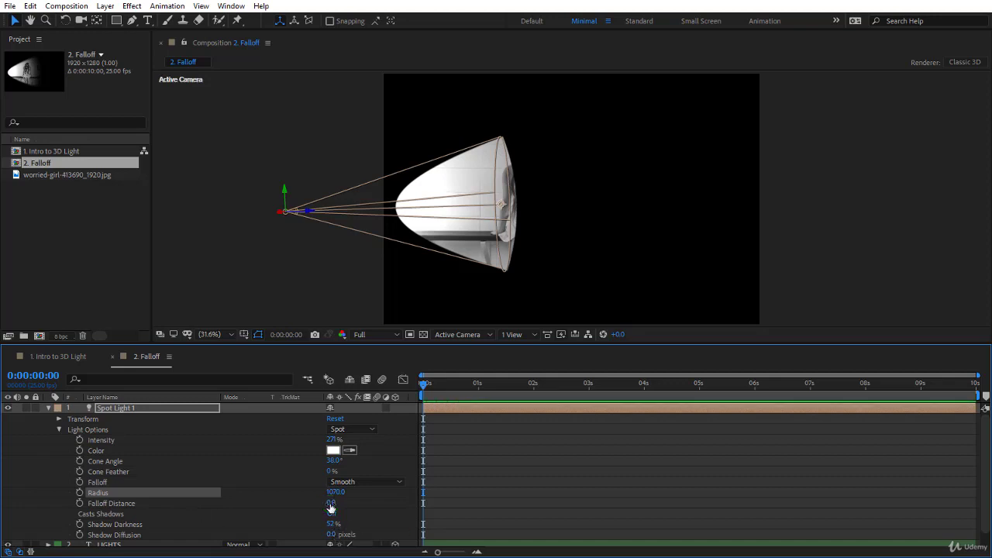
drag(331, 507, 290, 498)
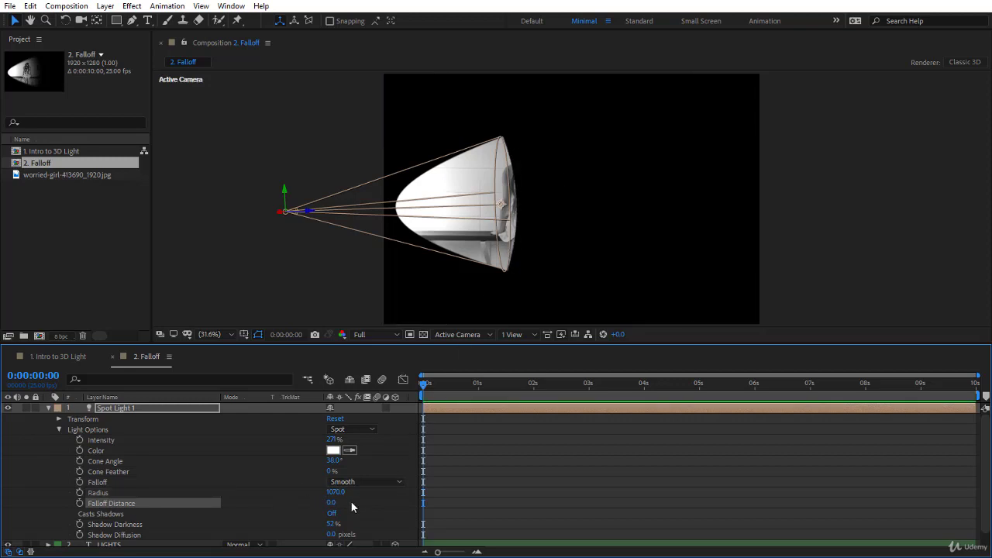
drag(332, 503, 585, 473)
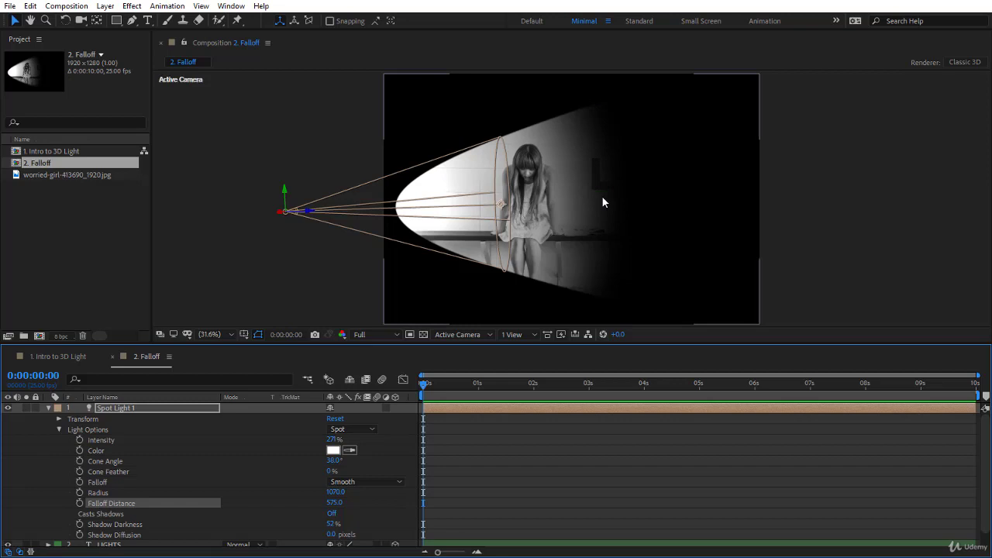
drag(335, 502, 652, 461)
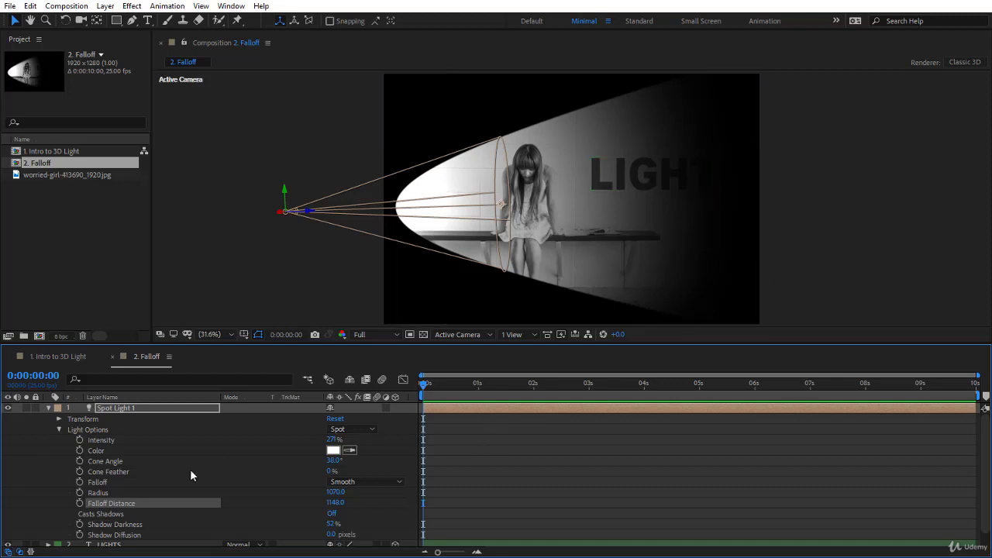
click(134, 483)
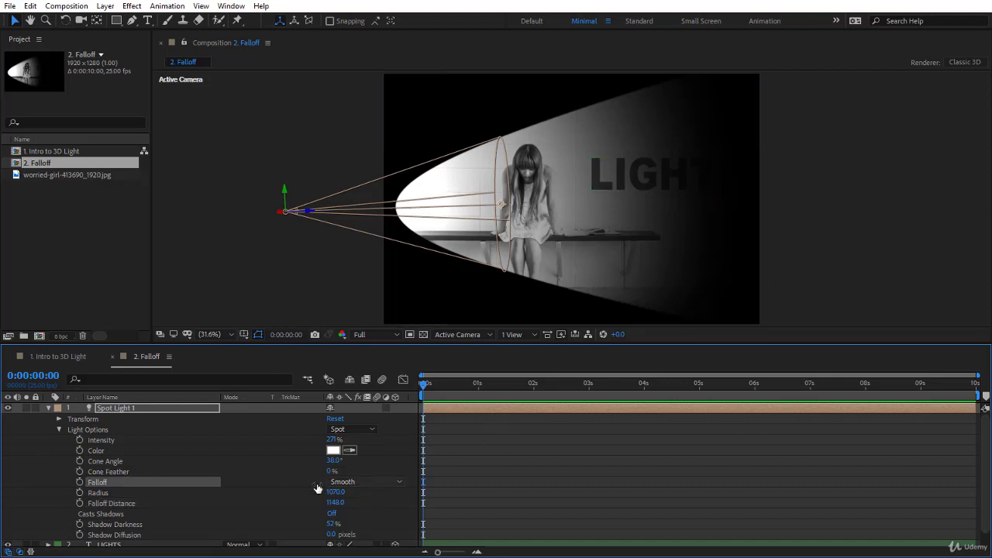
click(109, 493)
click(133, 502)
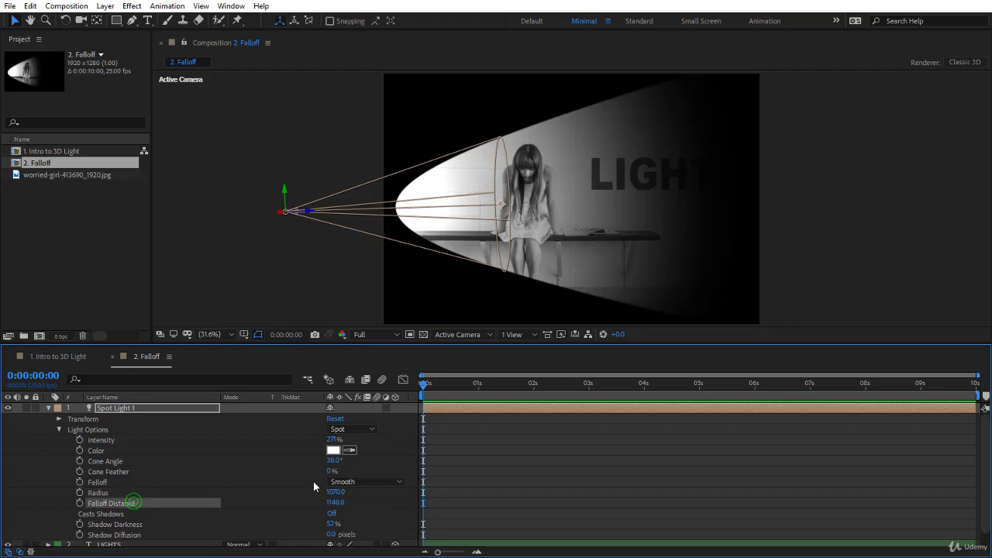
- Reset Radius to 0, switch Falloff to Inverse Square Clamped, then raise Radius to 717
click(337, 493)
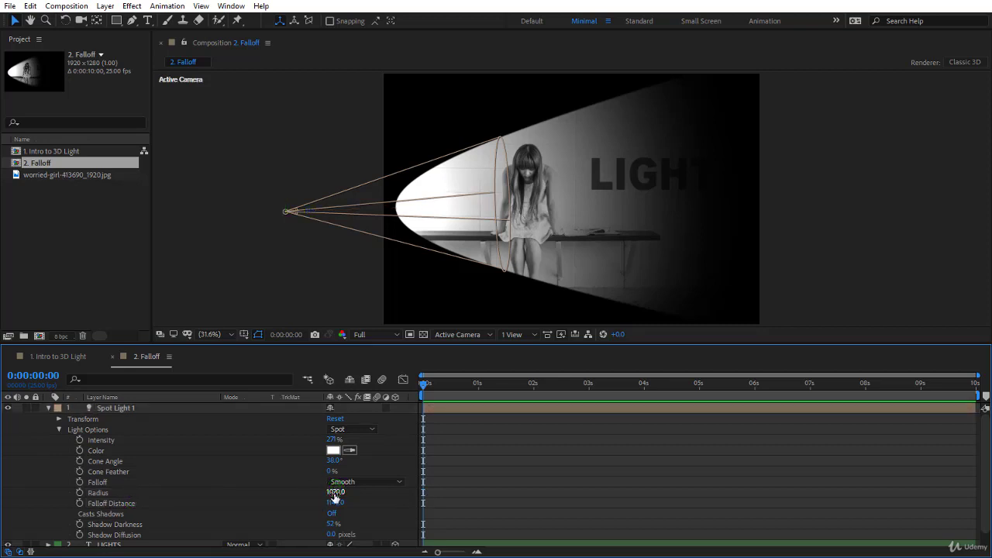
text(0)
click(337, 503)
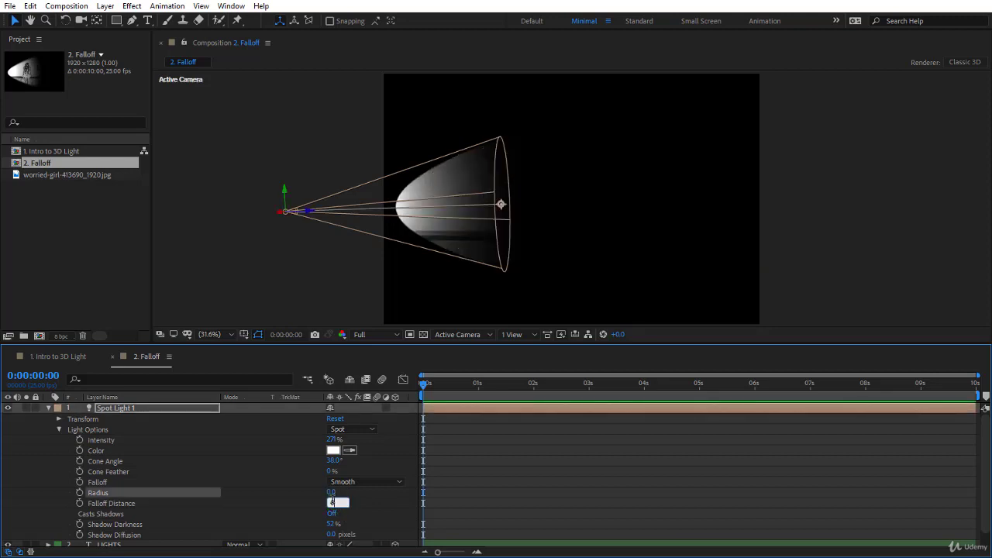
click(348, 483)
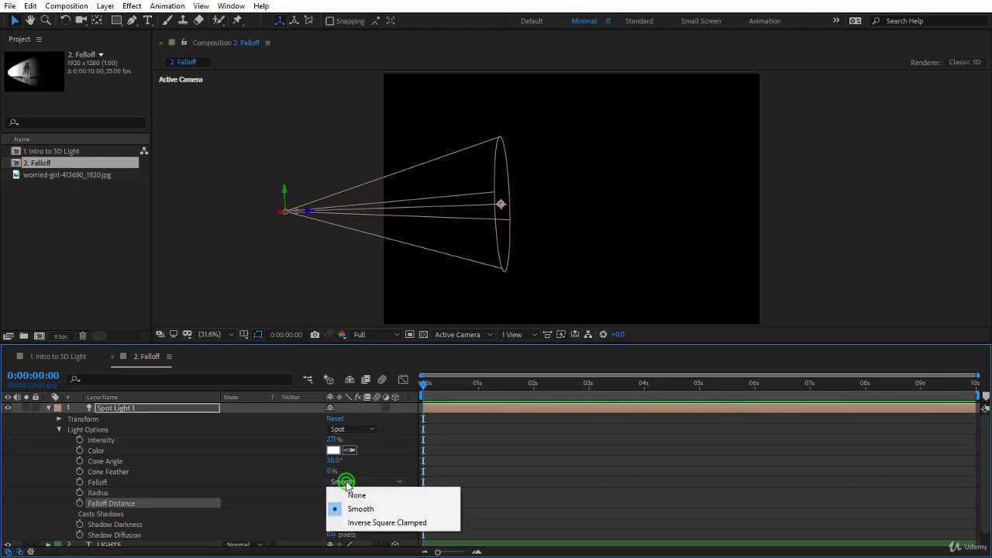
click(363, 525)
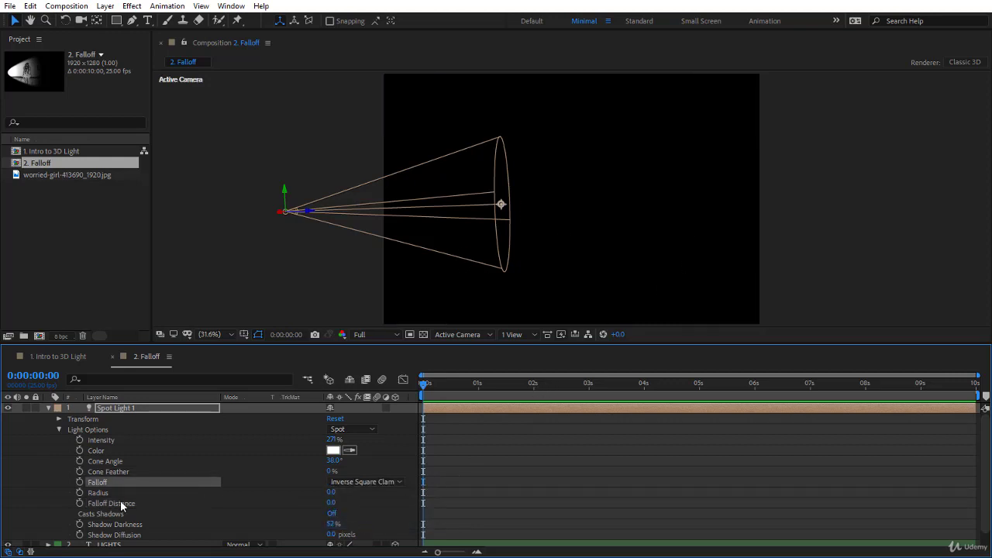
drag(331, 497, 753, 469)
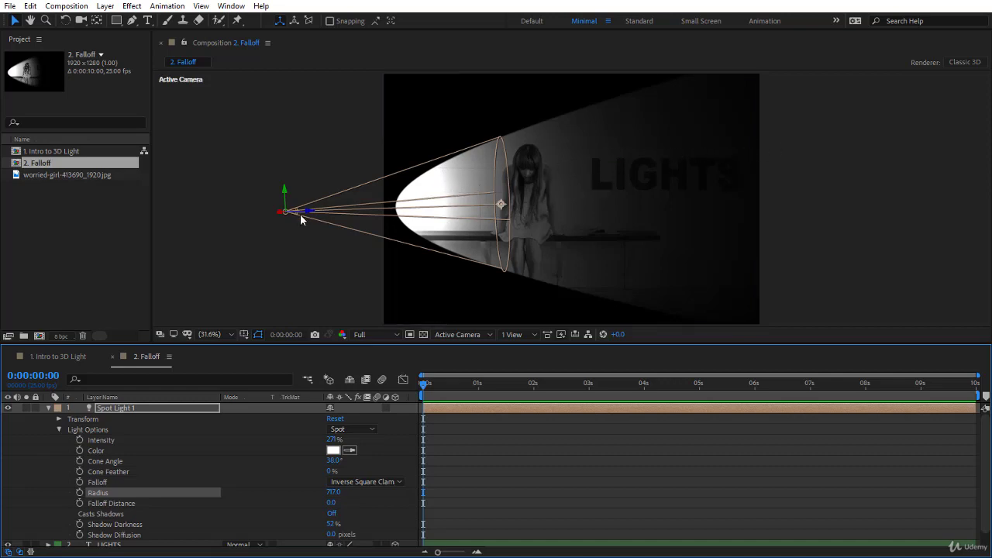
- Drag Spot Light 1 slightly further left in the viewer, keeping its cone on the girl
drag(316, 213, 0, 272)
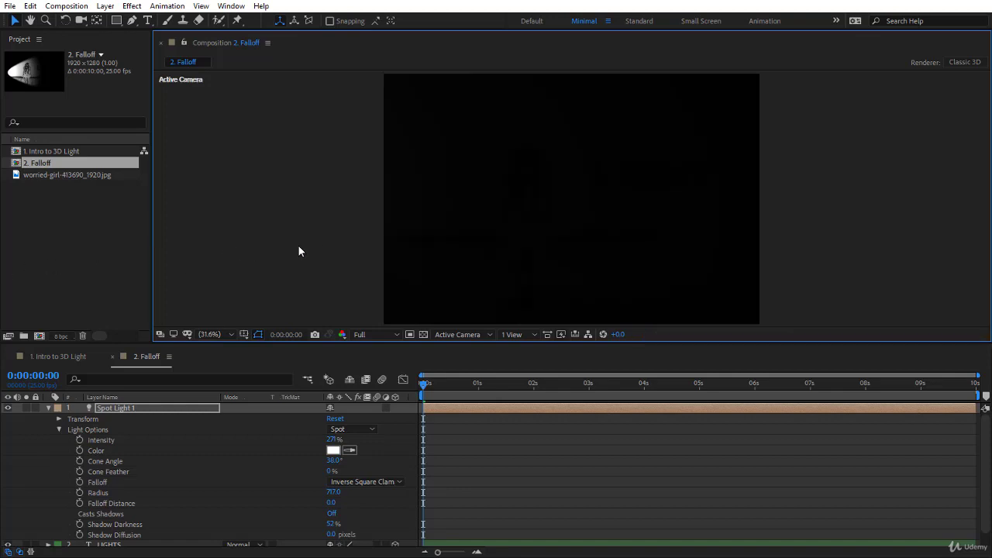
mouse_move(299, 246)
mouse_down()
mouse_move(410, 239)
mouse_move(302, 229)
mouse_up()
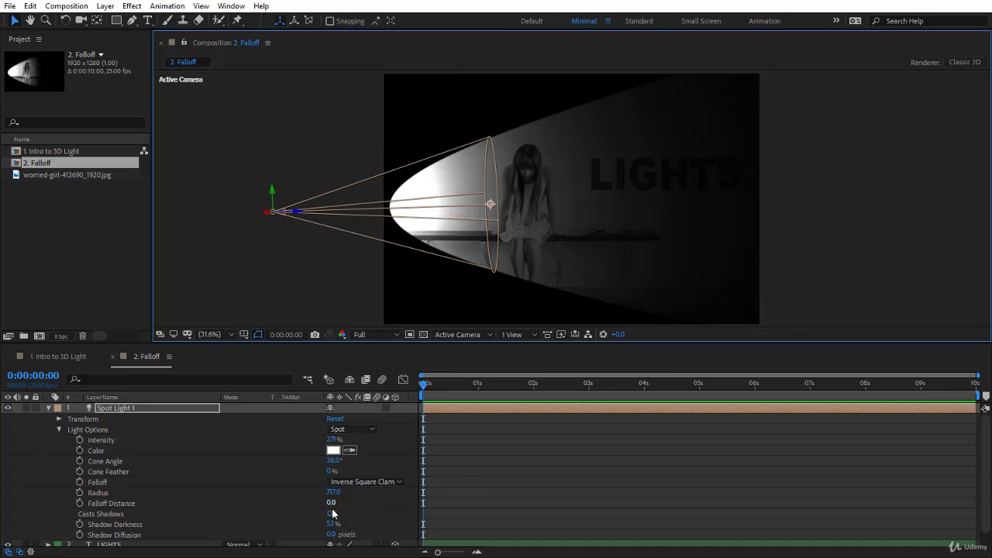
- Adjust Falloff Distance to 749, compare Smooth and Inverse Square Clamped, ending on None
drag(332, 503, 819, 474)
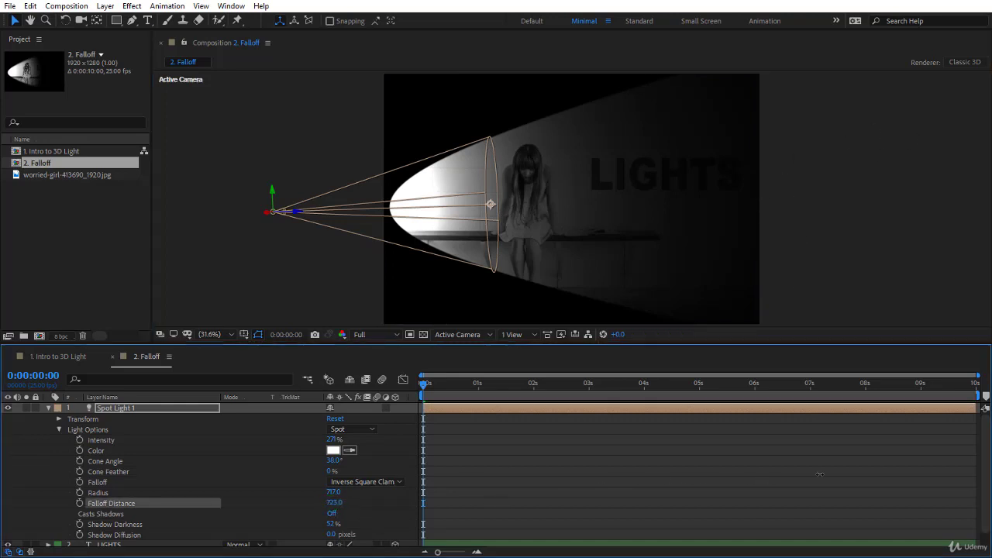
drag(910, 463, 294, 509)
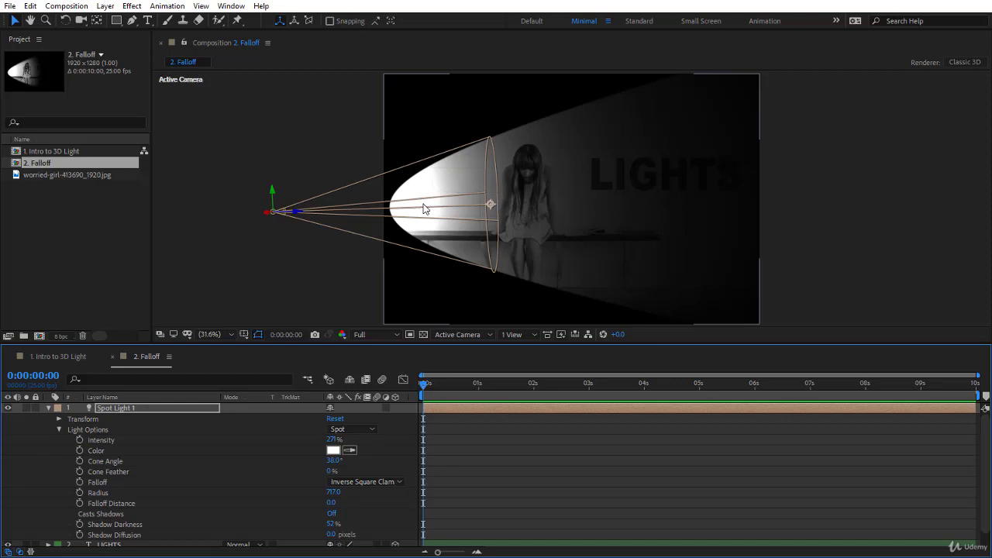
click(353, 482)
click(357, 507)
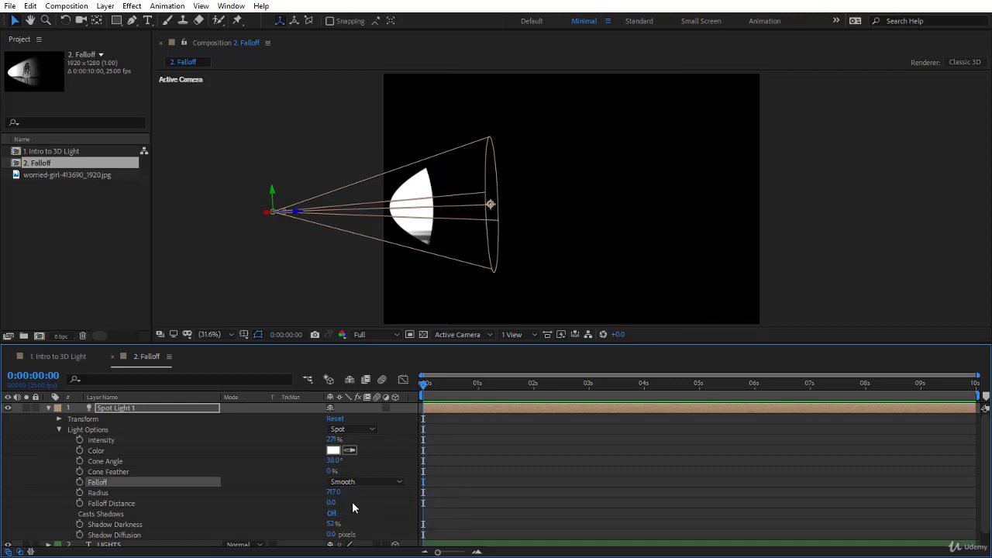
drag(332, 502, 797, 504)
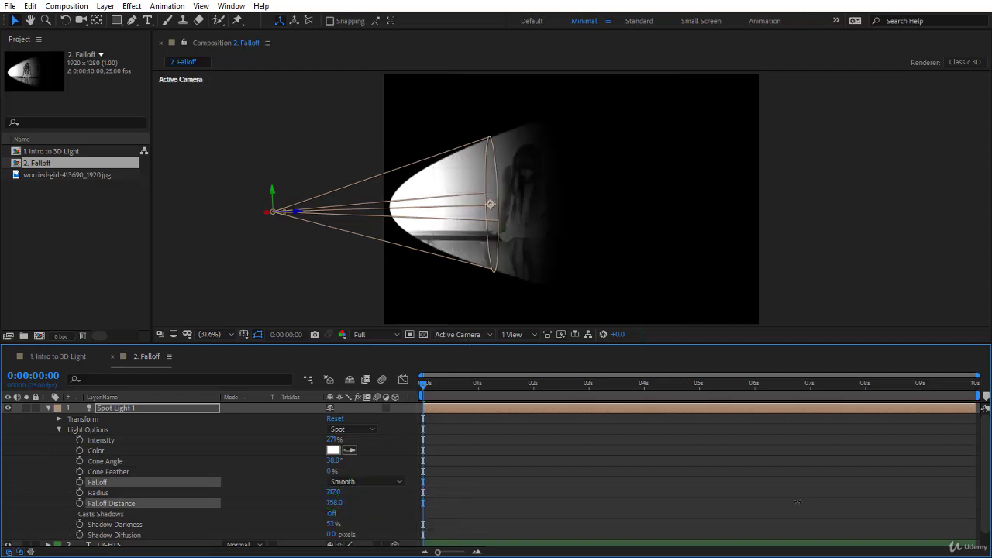
click(358, 482)
click(366, 524)
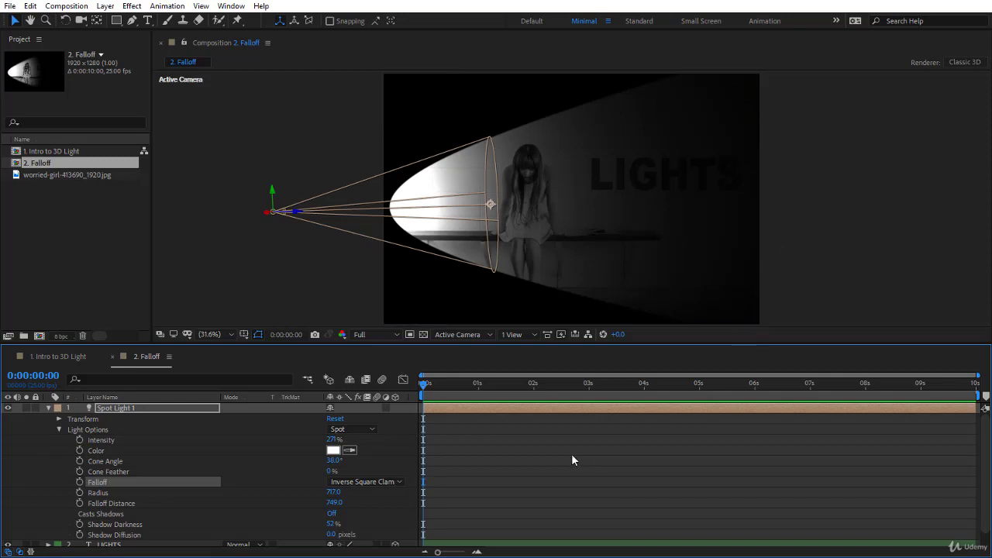
click(355, 482)
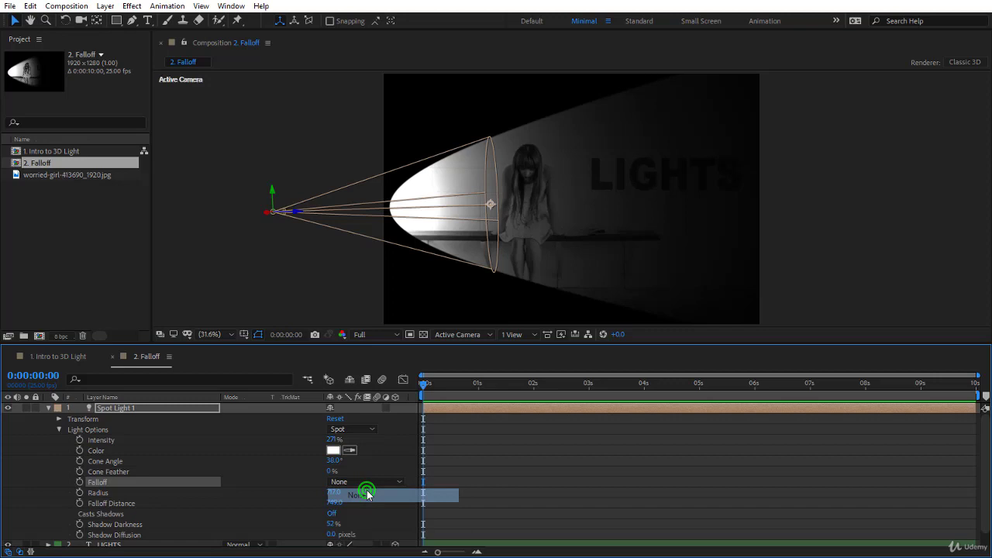
click(368, 494)
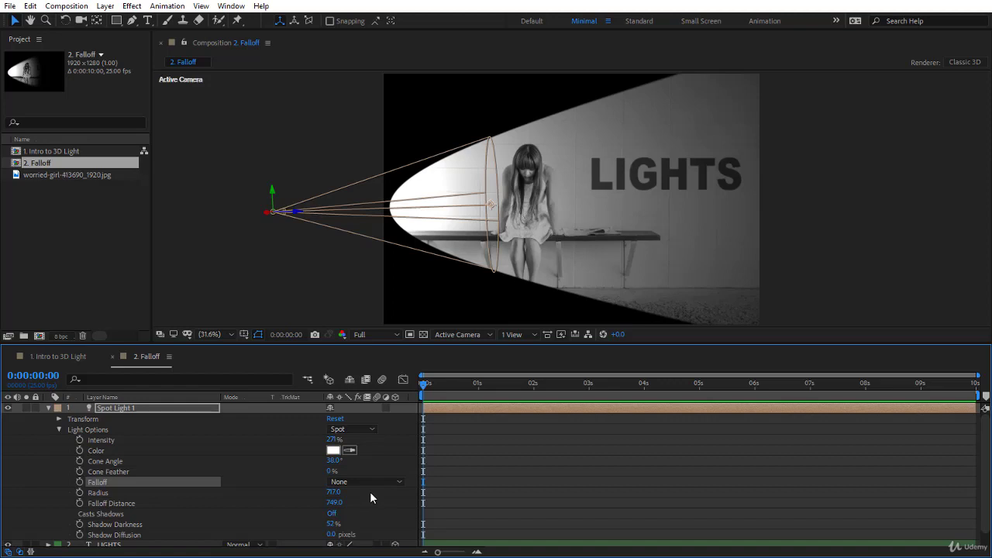
- Switch the spot light back to Smooth falloff with Falloff Distance 676 and a 23° Cone Angle
click(354, 483)
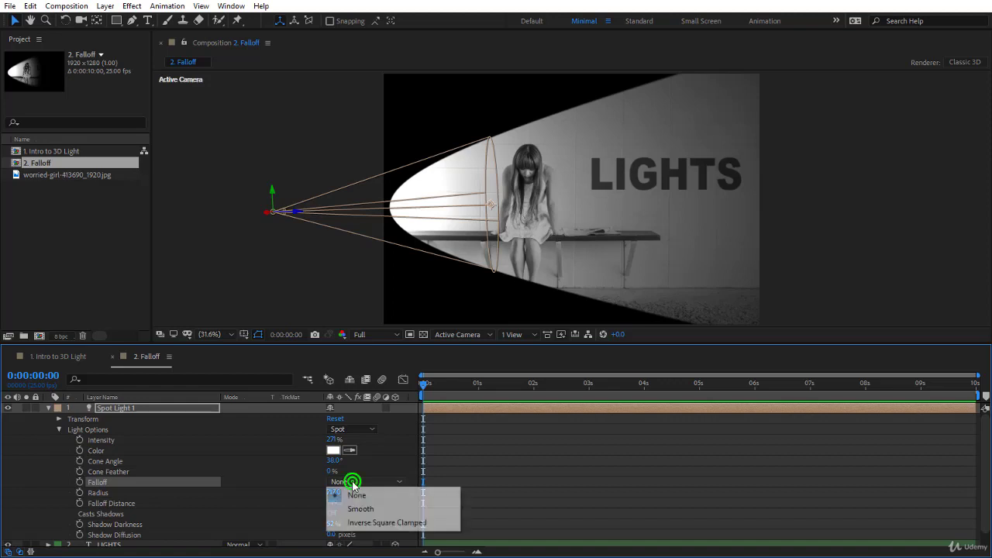
click(361, 509)
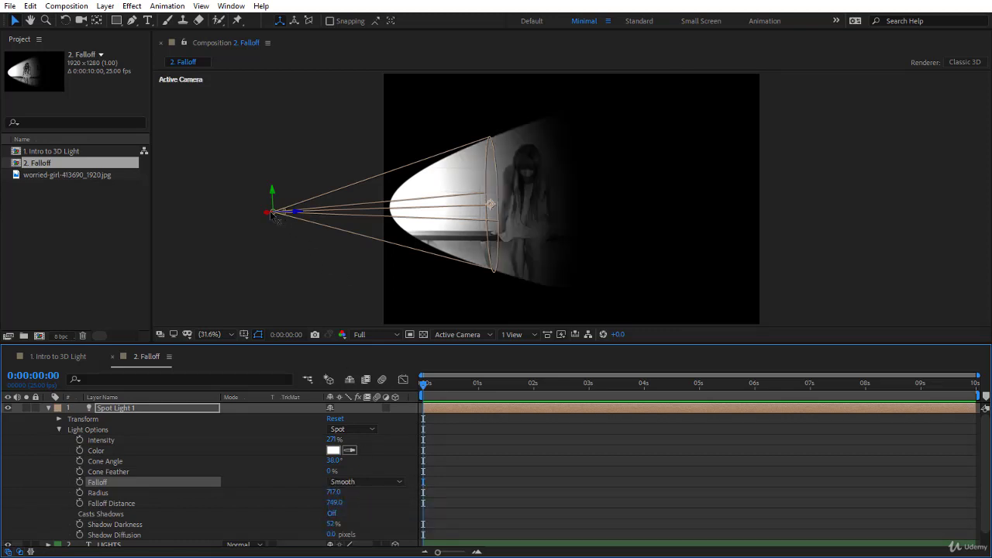
drag(343, 505, 294, 505)
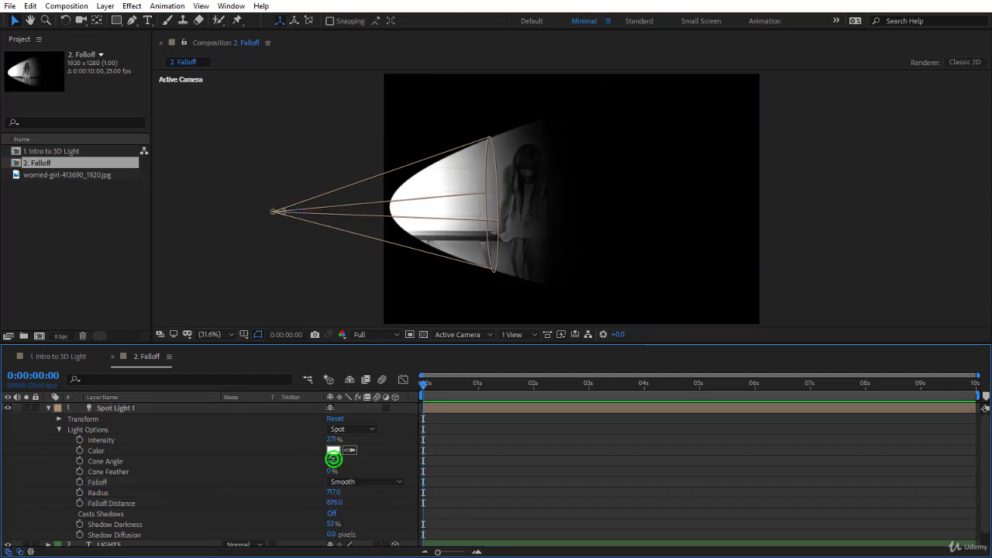
drag(334, 461, 322, 461)
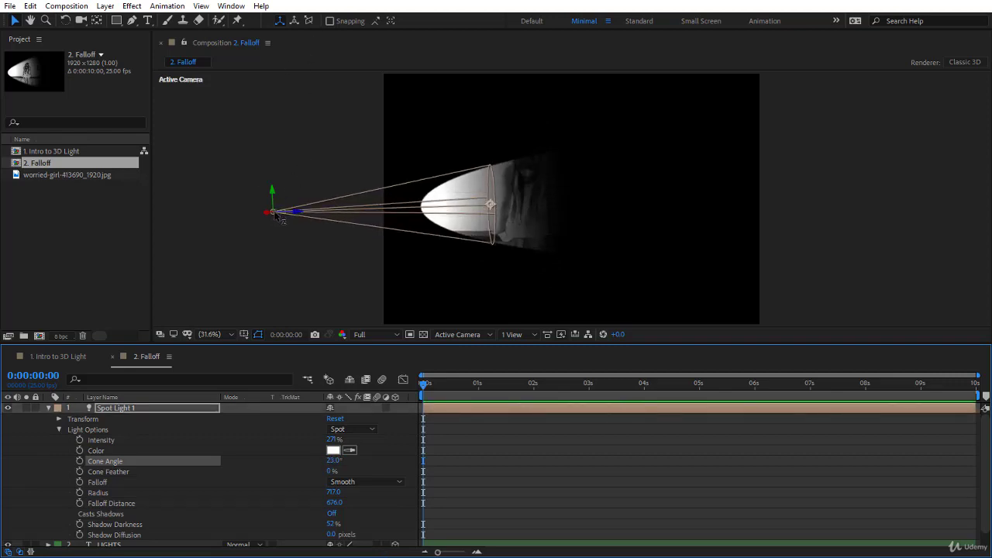
- Reposition the light up then back left, and select its Falloff, Radius and Falloff Distance properties
drag(277, 216, 675, 94)
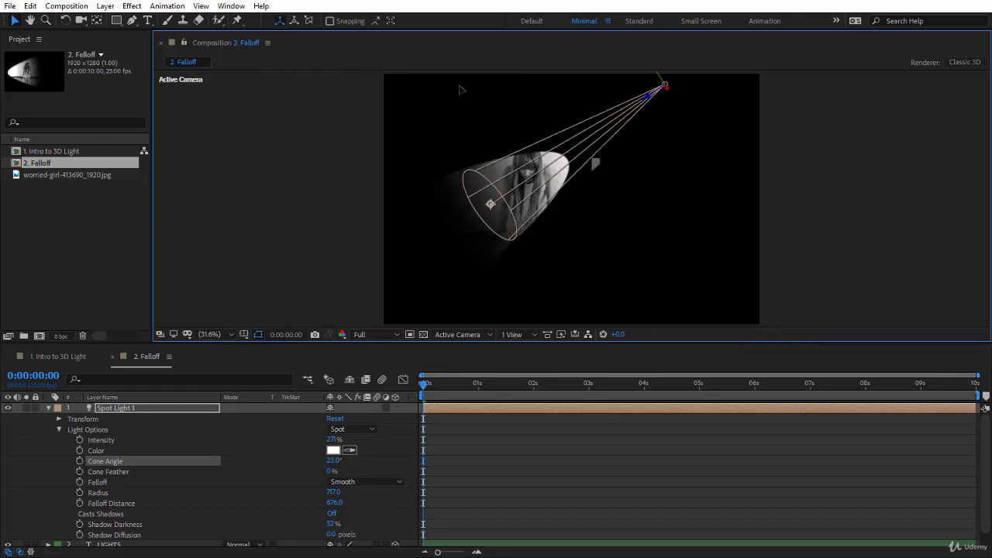
drag(460, 90, 300, 199)
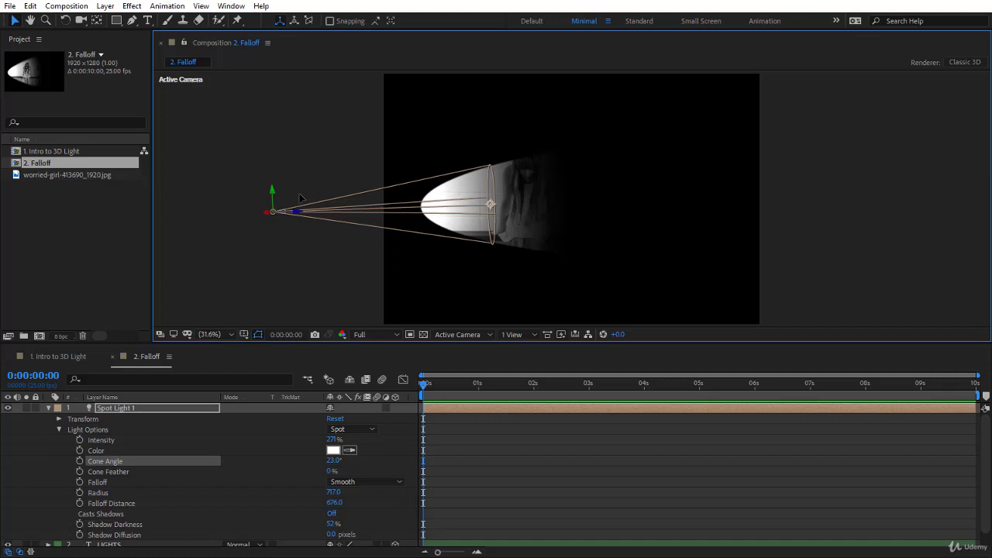
click(139, 483)
click(137, 493)
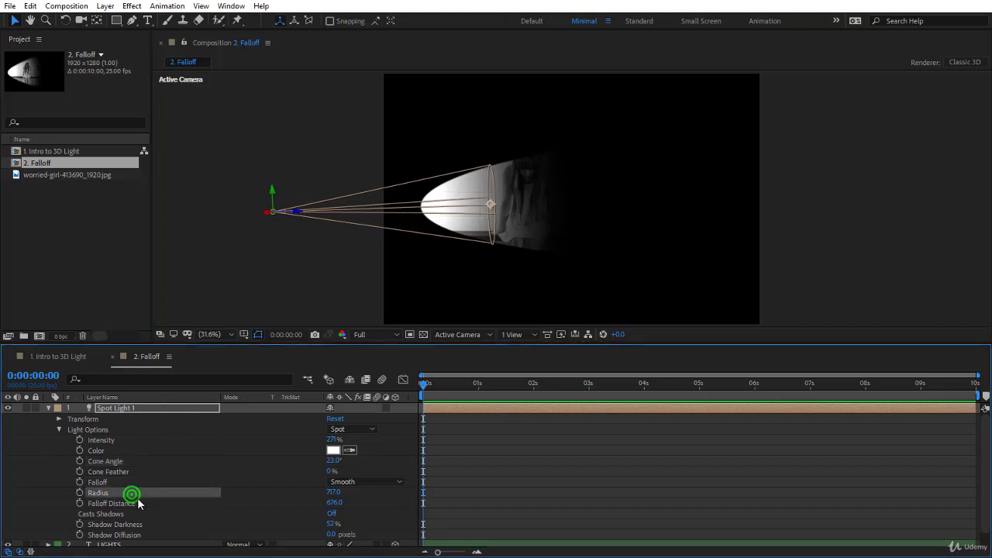
click(139, 503)
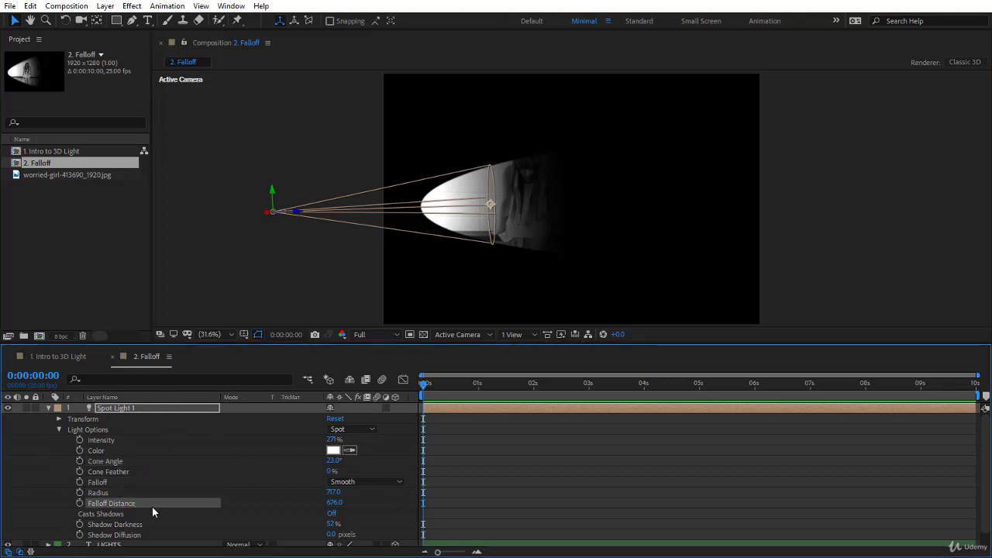